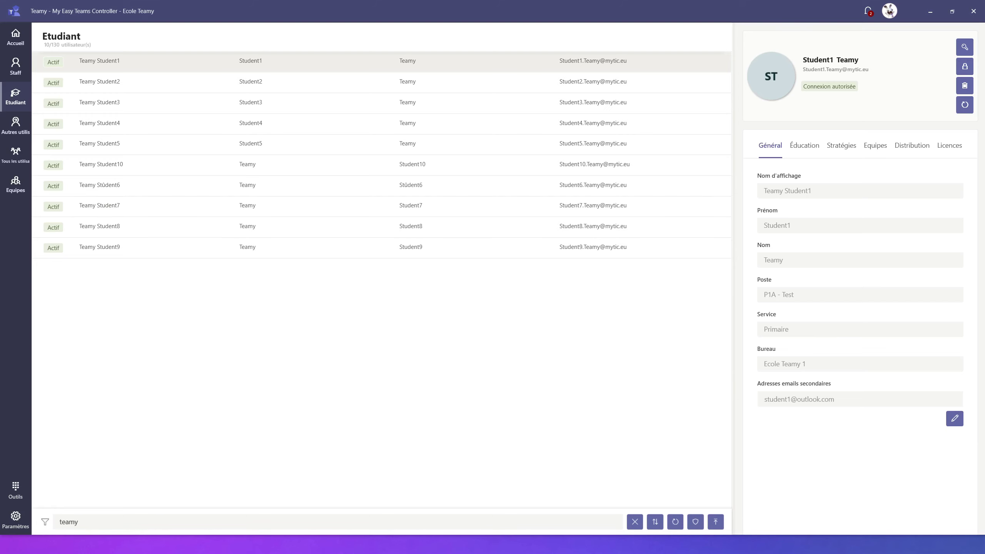
- Switch to Excel, fit the UserPrincipalName column to its contents in Sample - Students.csv, and examine the identifiers of the listed students
{"action": "key", "text": "alt+Tab"}
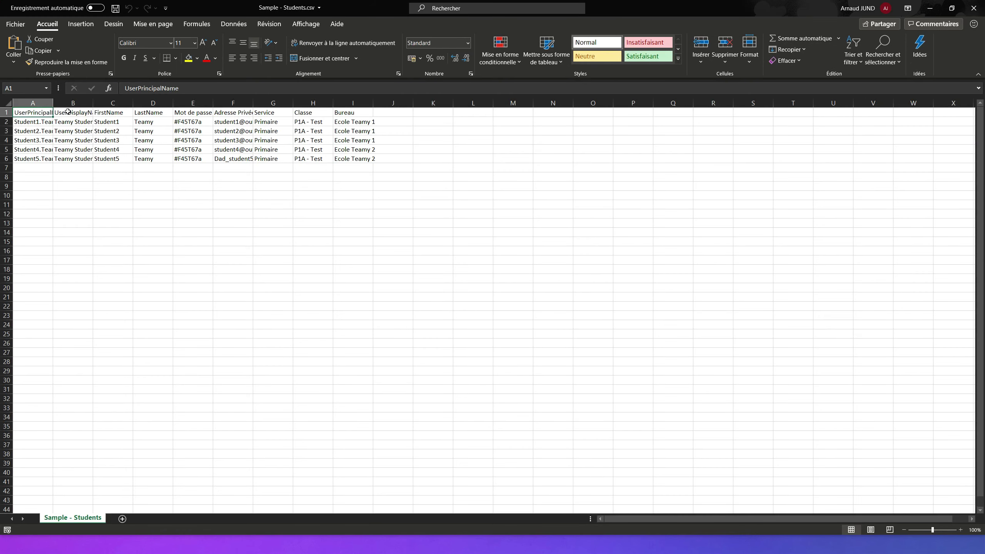
{"action": "double_click", "coordinate": [53, 102]}
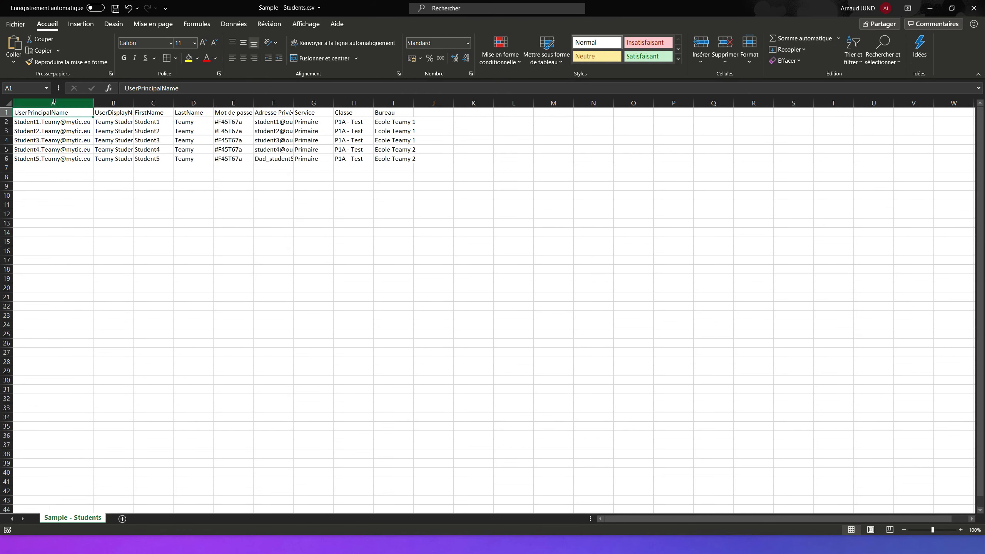
{"action": "left_click", "coordinate": [58, 123]}
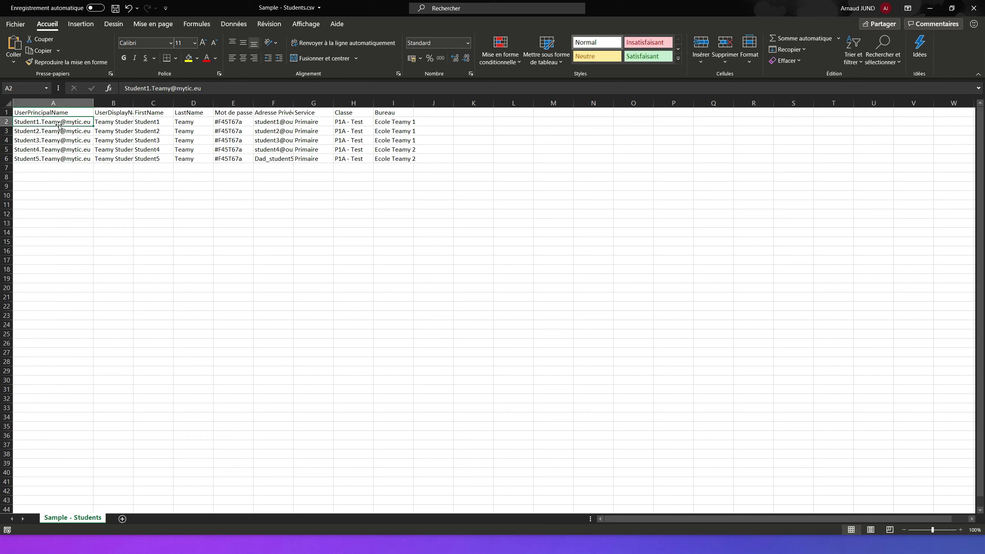
{"action": "left_click", "coordinate": [61, 112]}
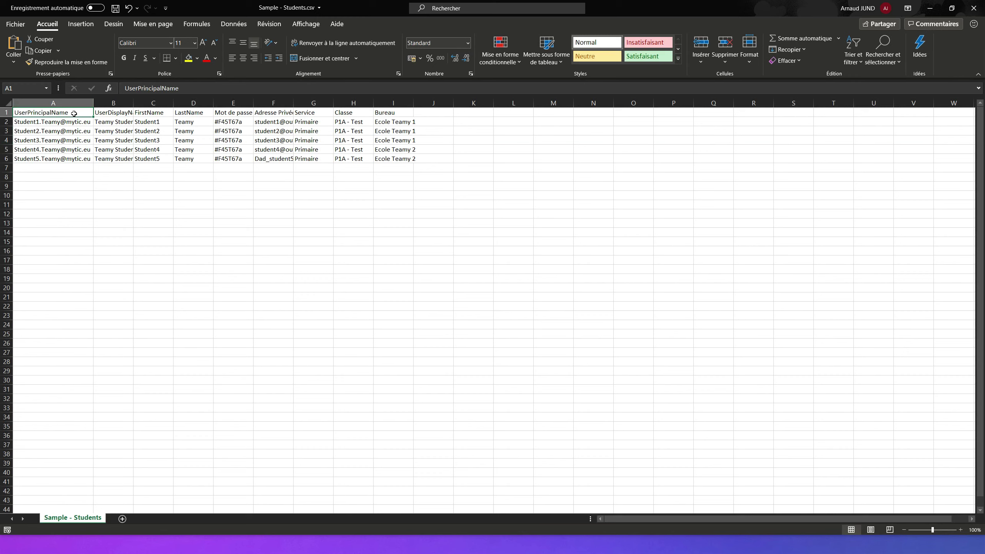
{"action": "left_click", "coordinate": [64, 123]}
{"action": "left_click", "coordinate": [58, 140]}
{"action": "left_click", "coordinate": [58, 149]}
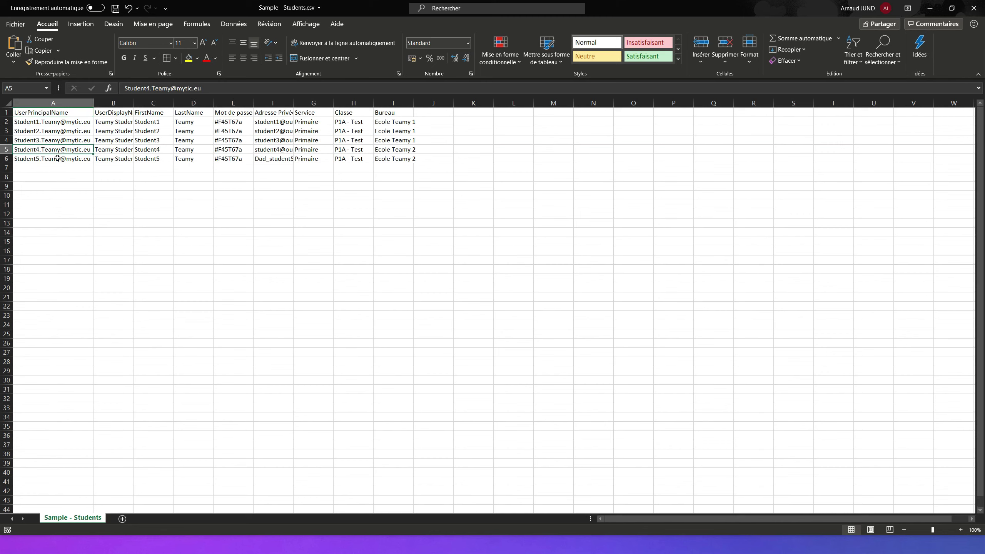
{"action": "left_click", "coordinate": [58, 157]}
- Save and close Sample - Students.csv, and switch back to Teamy
{"action": "left_click", "coordinate": [113, 103]}
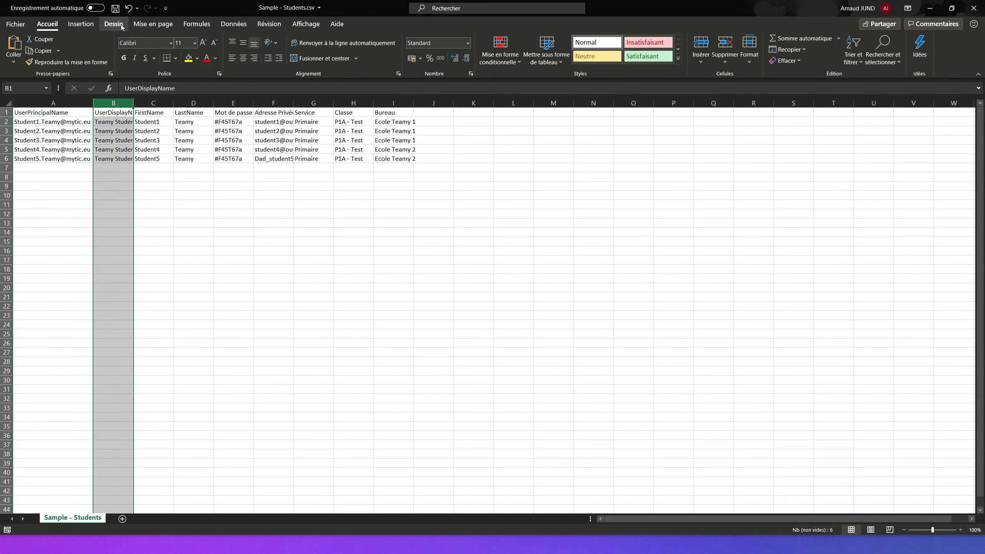
{"action": "left_click", "coordinate": [115, 9]}
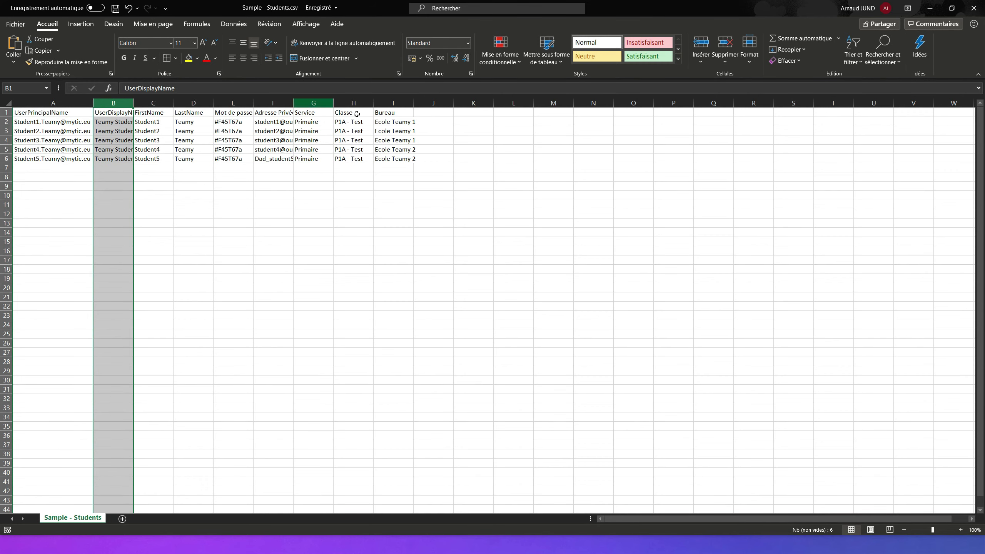
{"action": "left_click", "coordinate": [973, 8]}
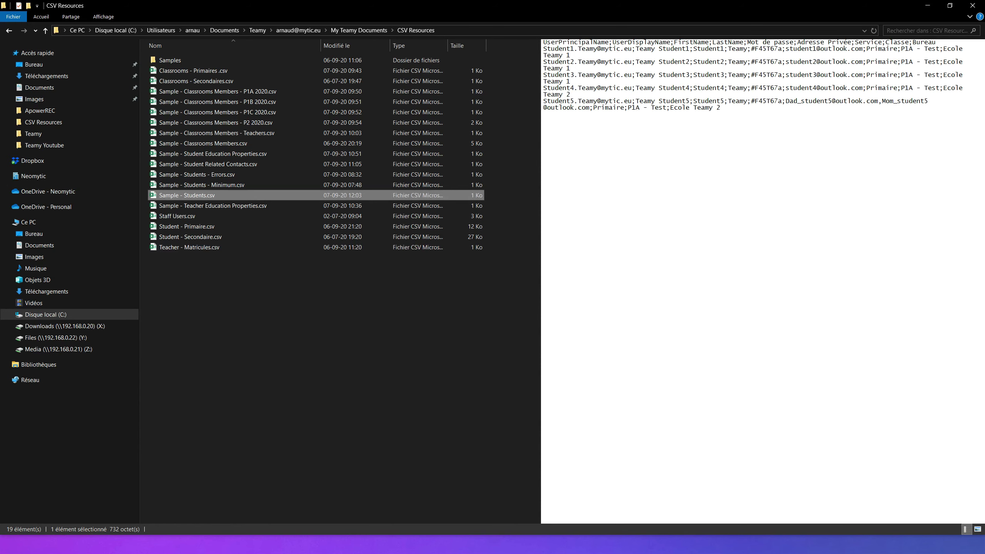
{"action": "key", "text": "alt+Tab"}
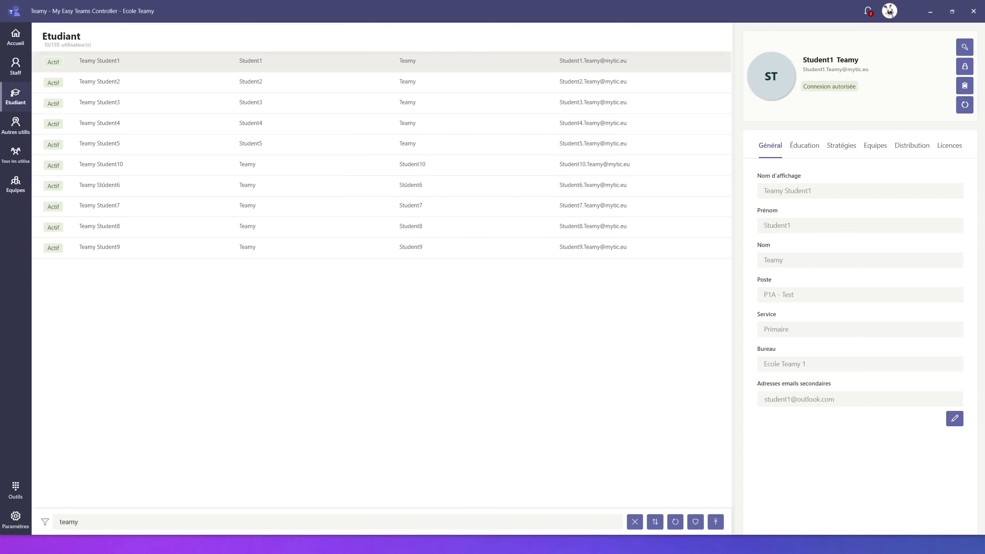
- Start the Connexions tool and load Sample - Students.csv as the data file, keeping UTF8 encoding and the semicolon separator
{"action": "left_click", "coordinate": [15, 491]}
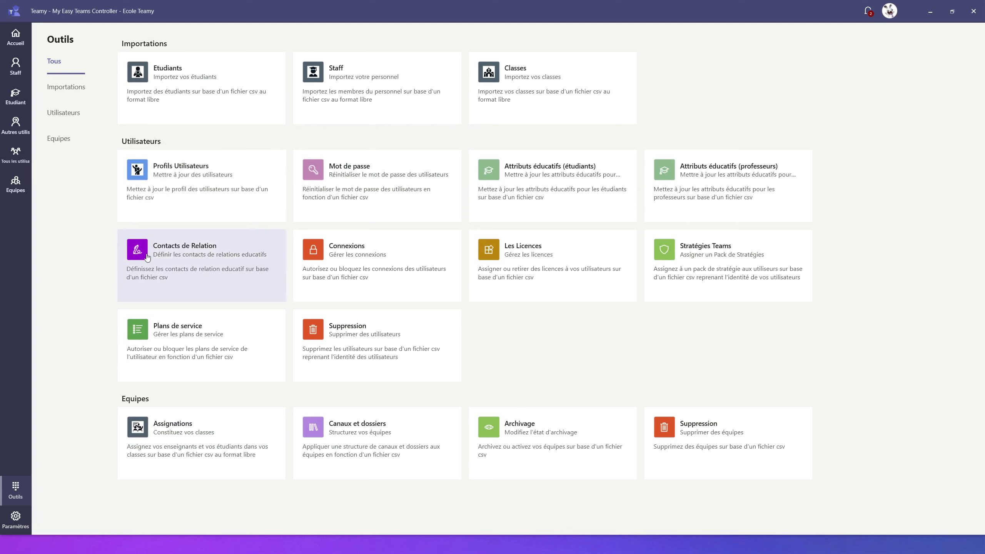
{"action": "left_click", "coordinate": [374, 268]}
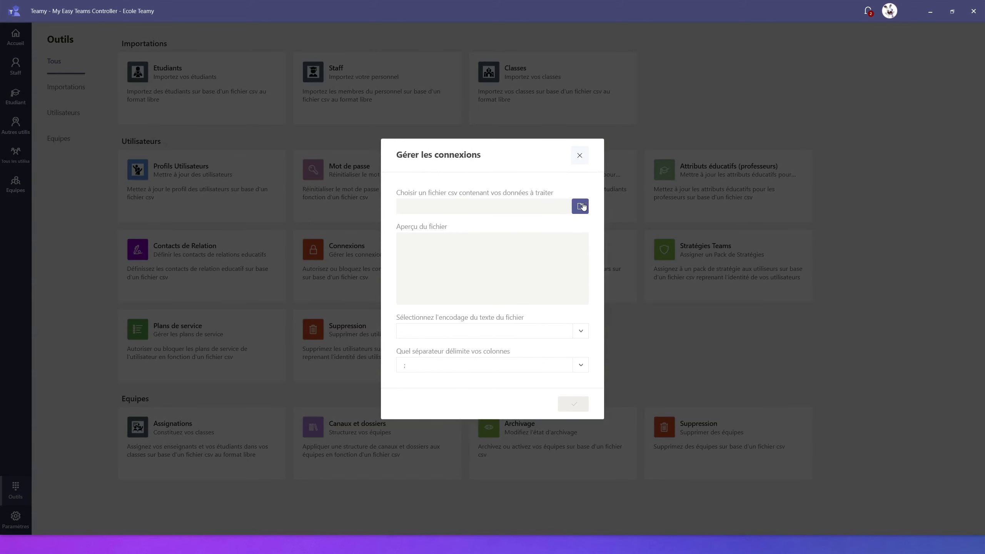
{"action": "left_click", "coordinate": [579, 208]}
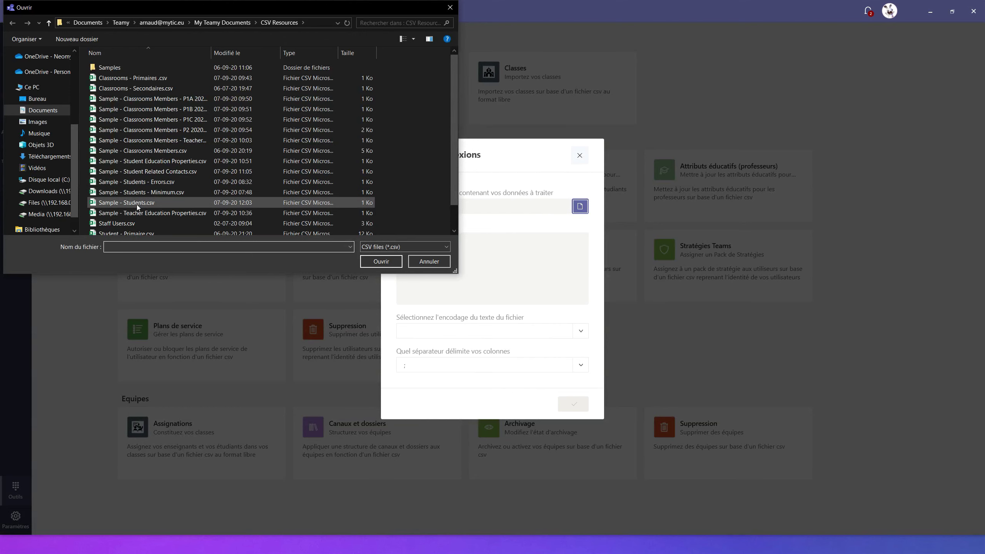
{"action": "left_click", "coordinate": [137, 203]}
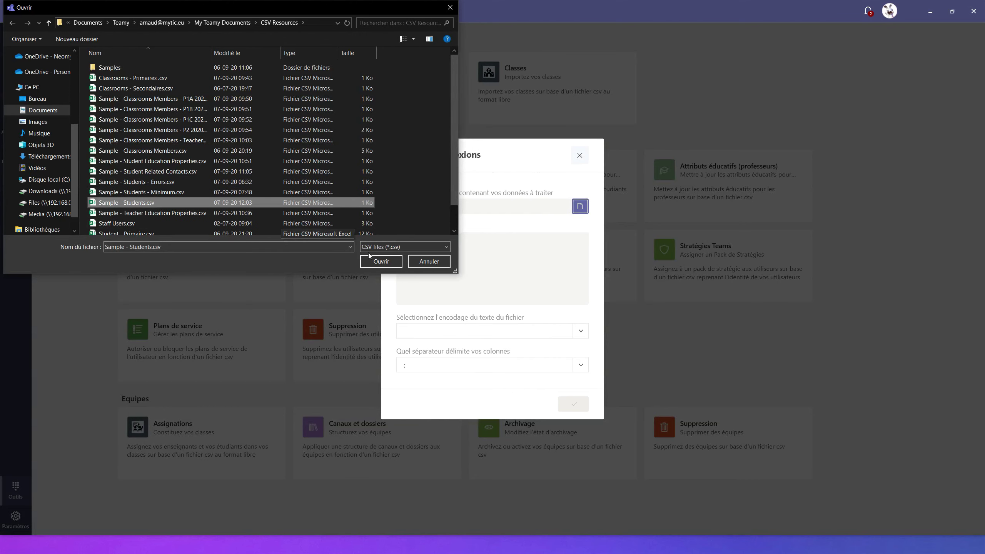
{"action": "left_click", "coordinate": [379, 264]}
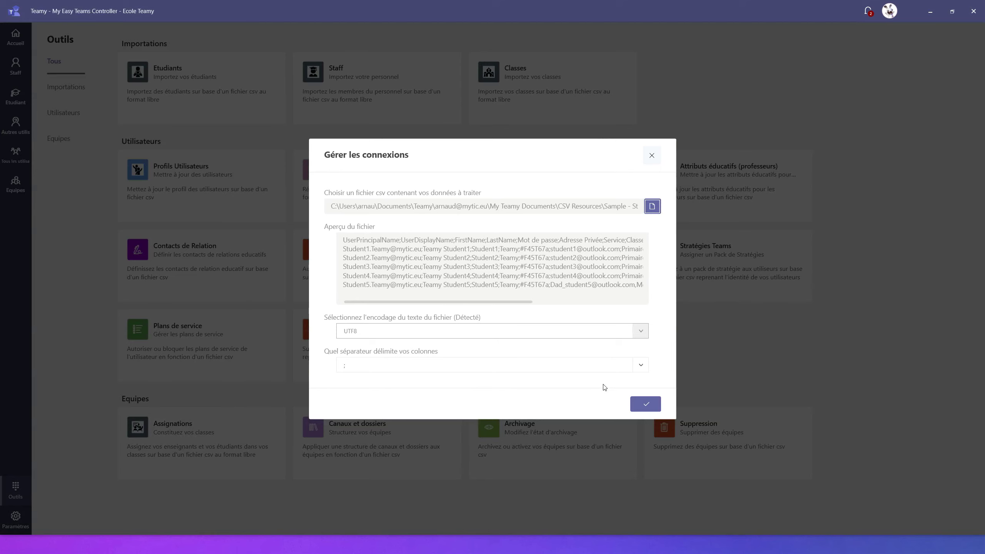
{"action": "left_click", "coordinate": [646, 404]}
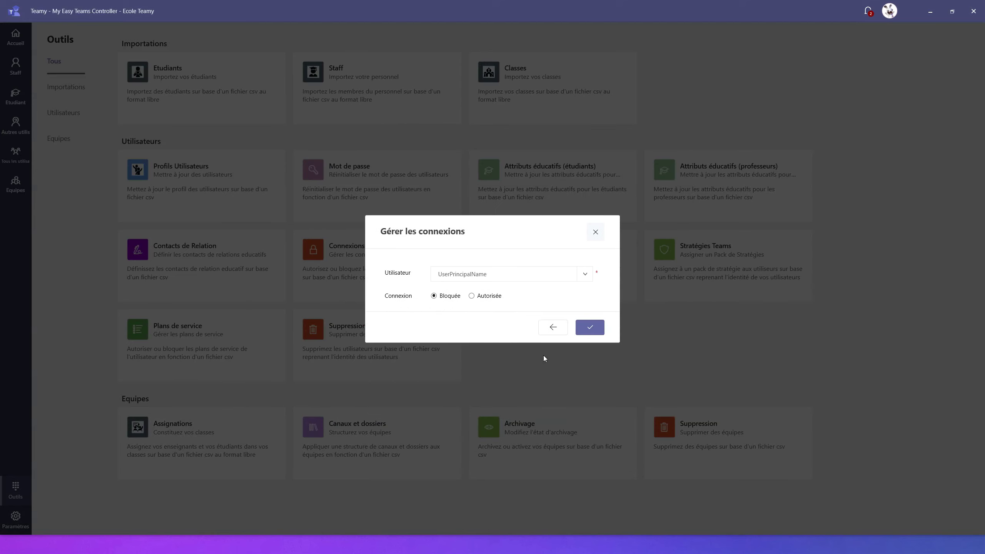
- Run the connection change with UserPrincipalName as Utilisateur and Connexion set to Bloquée, and clear all the notifications
{"action": "left_click", "coordinate": [471, 276]}
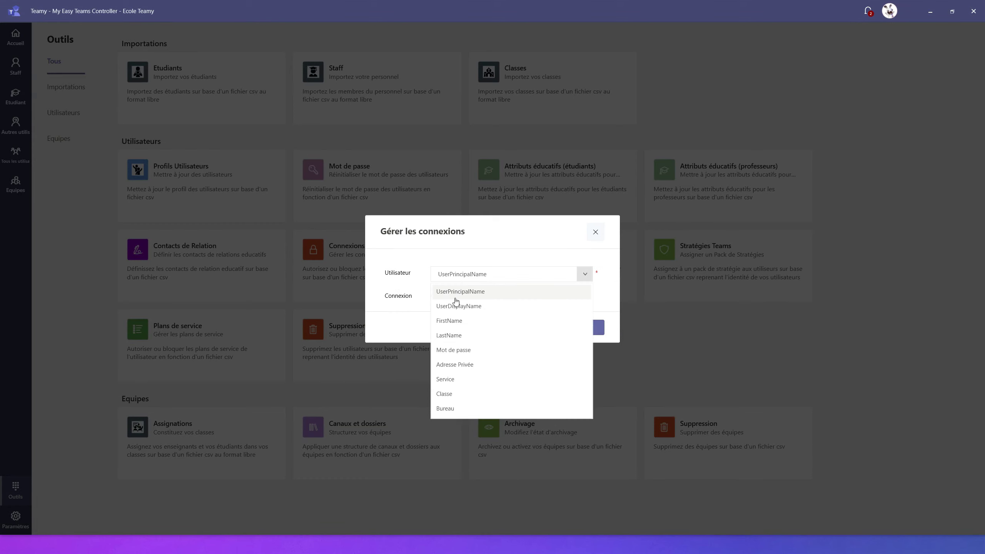
{"action": "left_click", "coordinate": [486, 293]}
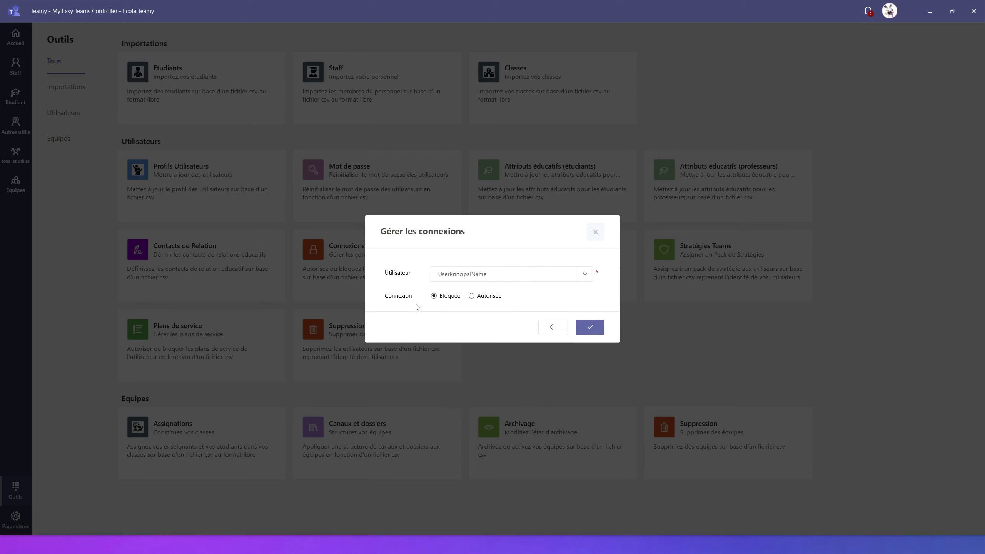
{"action": "left_click", "coordinate": [439, 296]}
{"action": "left_click", "coordinate": [588, 329]}
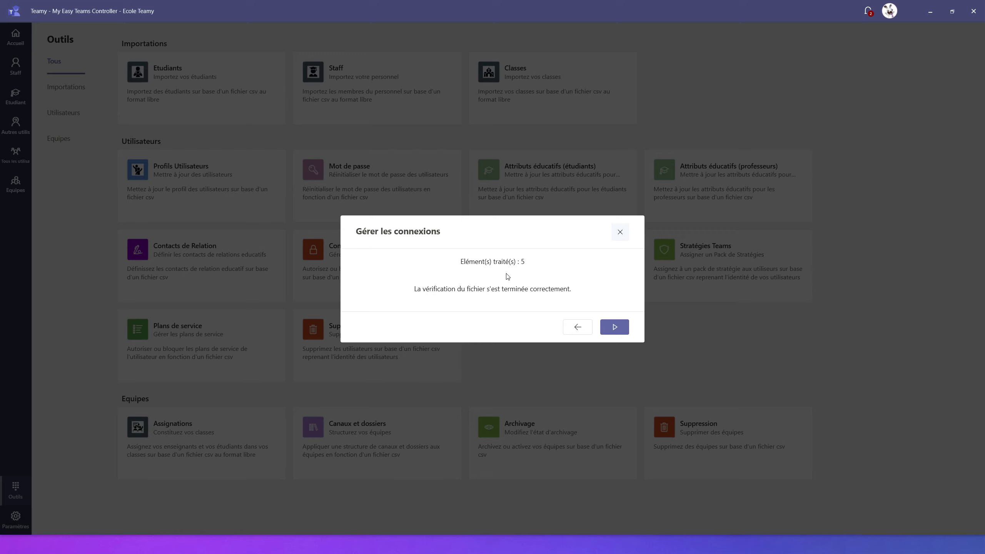
{"action": "left_click", "coordinate": [616, 329]}
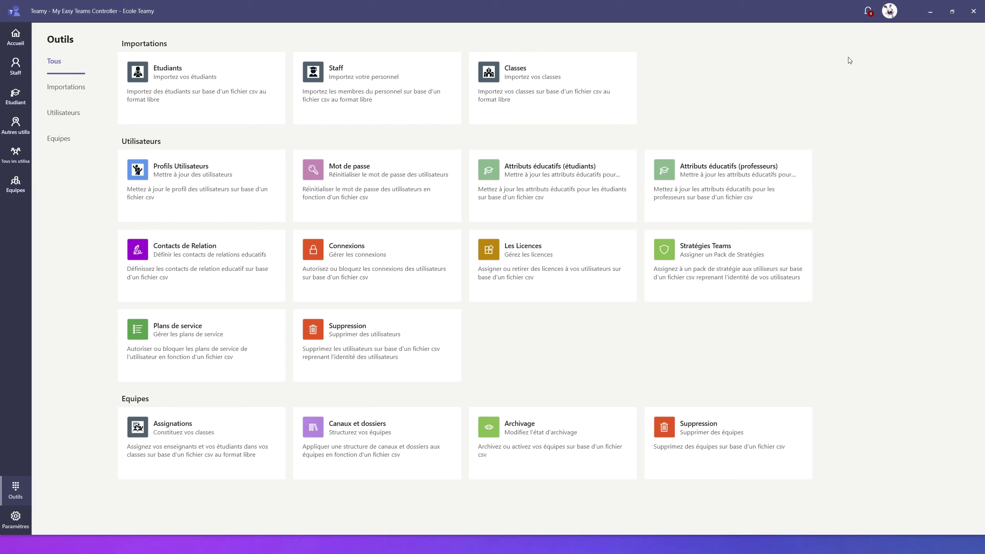
{"action": "left_click", "coordinate": [868, 12]}
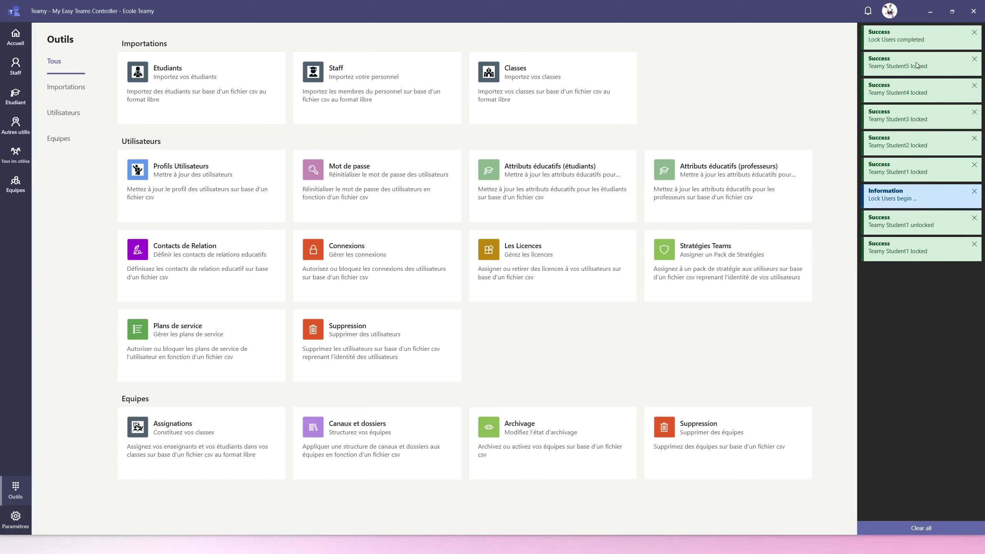
{"action": "left_click", "coordinate": [922, 525]}
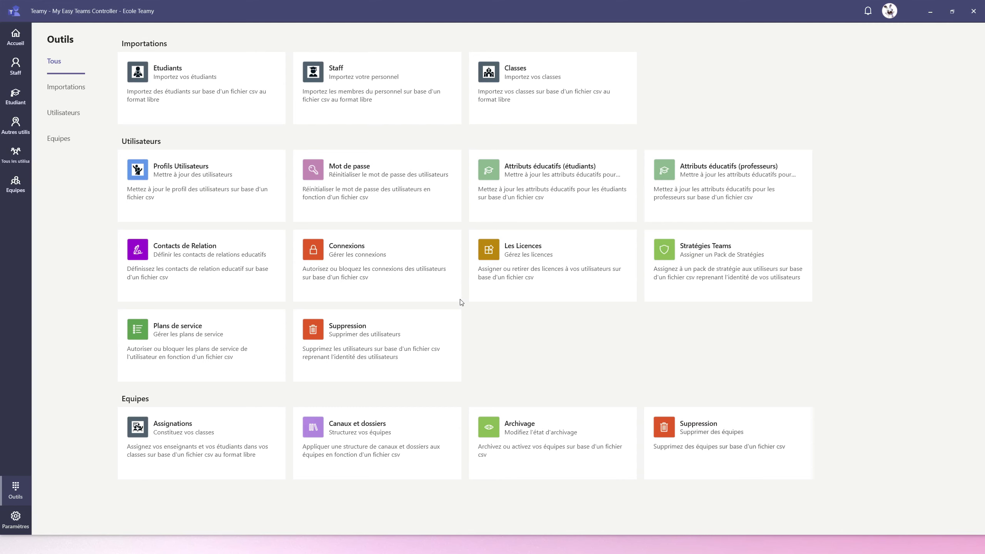
- Refresh the Etudiant list, filter it by "teamy" and view the first student's details to check the connection status
{"action": "left_click", "coordinate": [16, 99]}
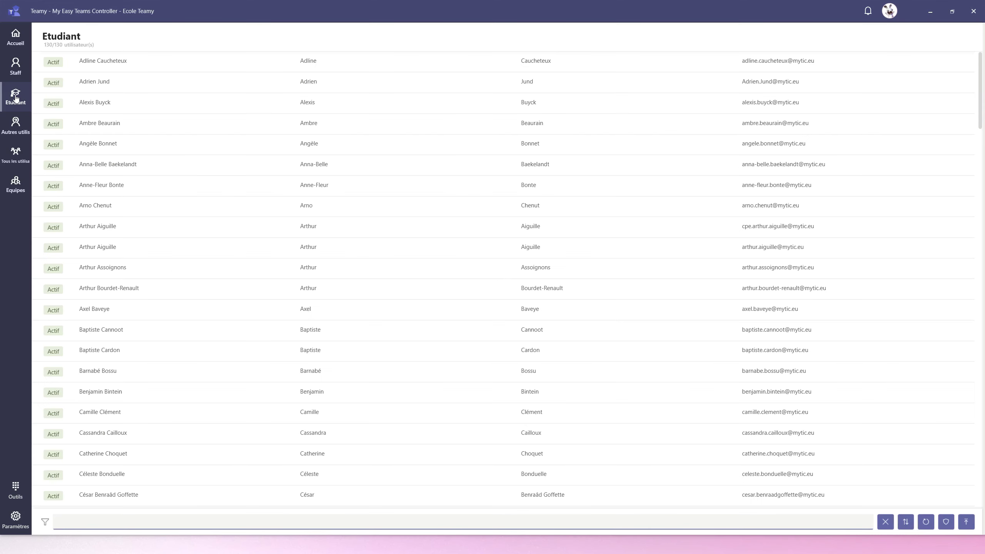
{"action": "left_click", "coordinate": [925, 522]}
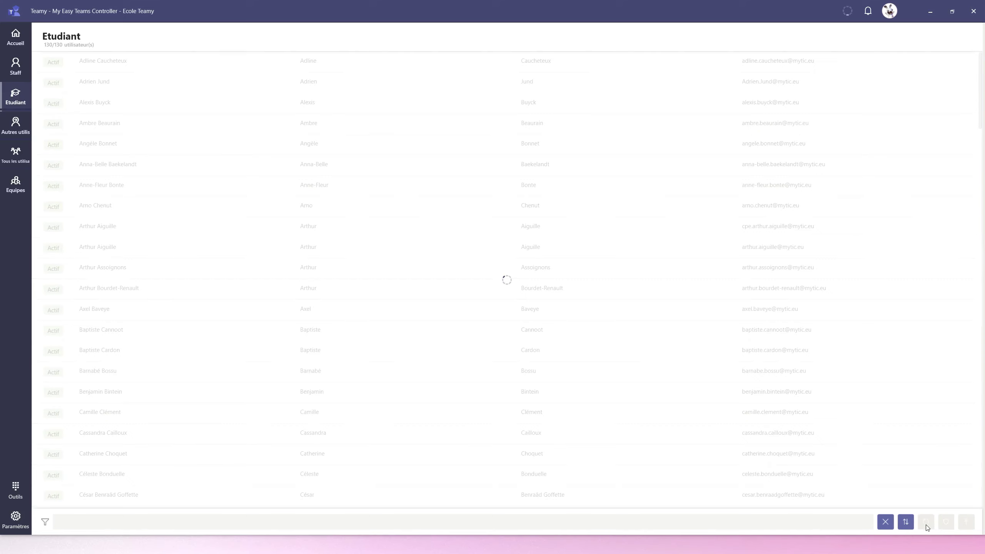
{"action": "left_click", "coordinate": [97, 521]}
{"action": "type", "text": "teamy"}
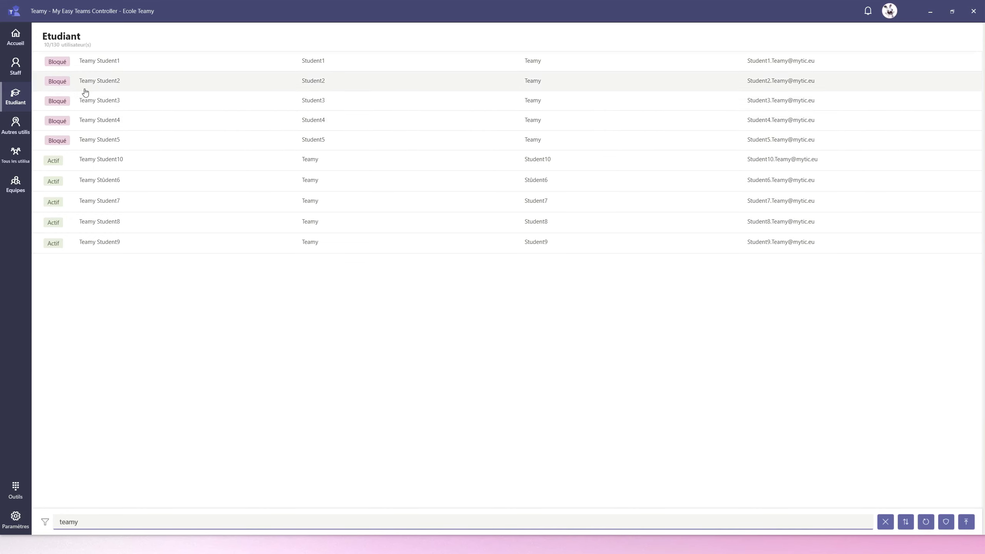
{"action": "left_click", "coordinate": [99, 65]}
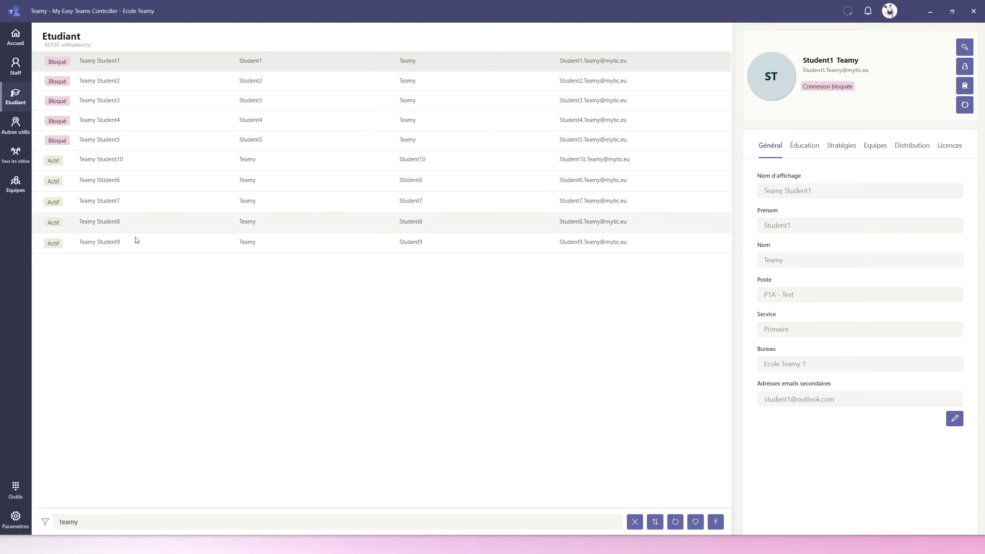
- Restart the Connexions tool and load Sample - Students.csv again with the same encoding and separator
{"action": "left_click", "coordinate": [15, 489]}
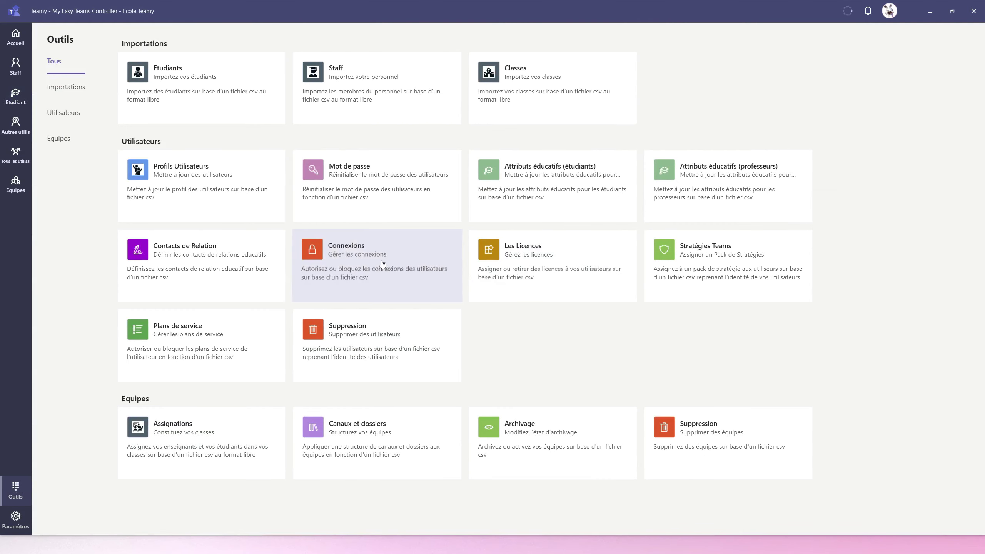
{"action": "left_click", "coordinate": [364, 267]}
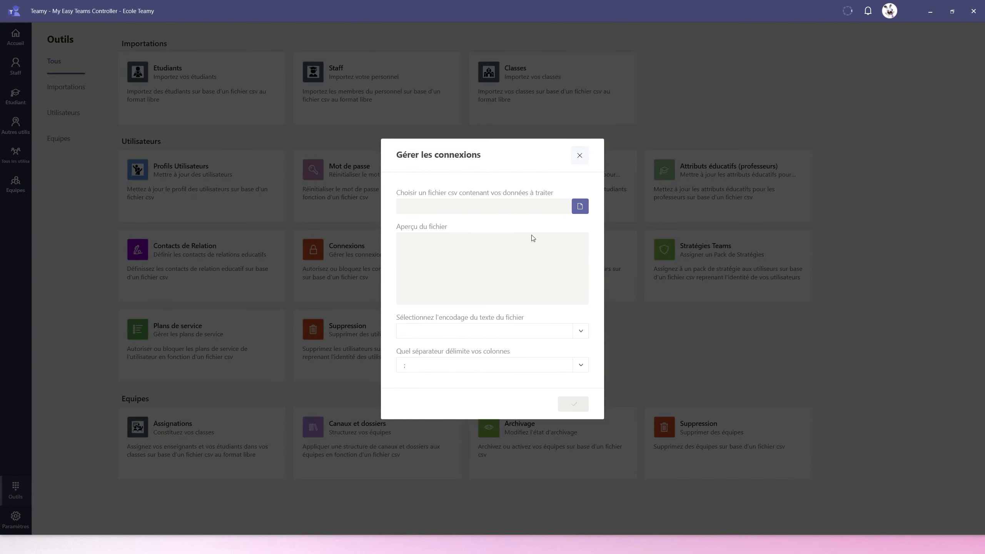
{"action": "left_click", "coordinate": [579, 206]}
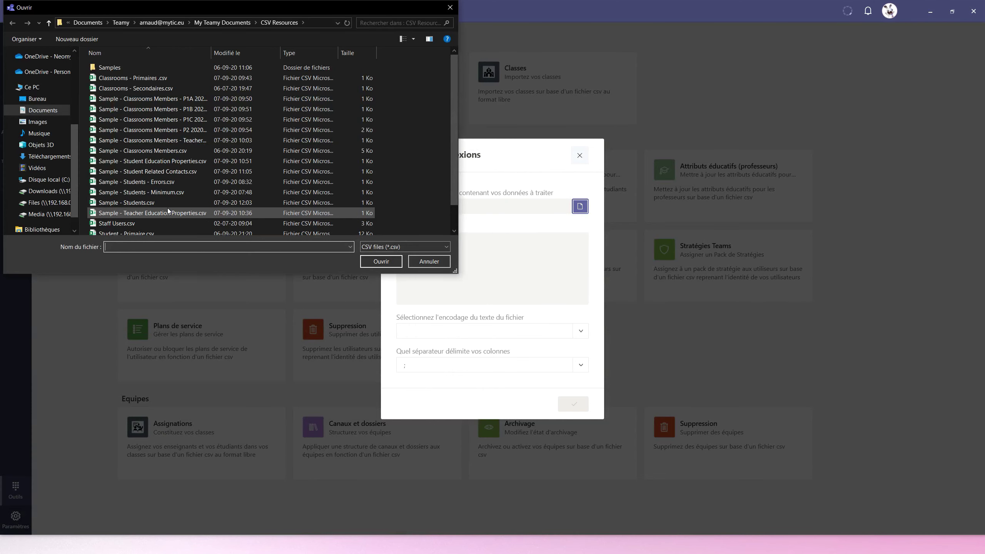
{"action": "left_click", "coordinate": [134, 204]}
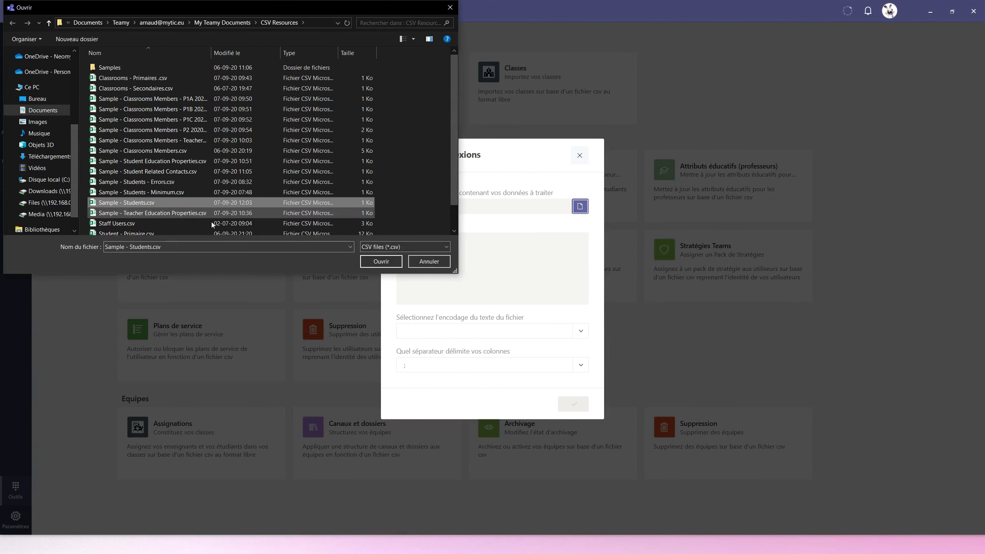
{"action": "left_click", "coordinate": [381, 261]}
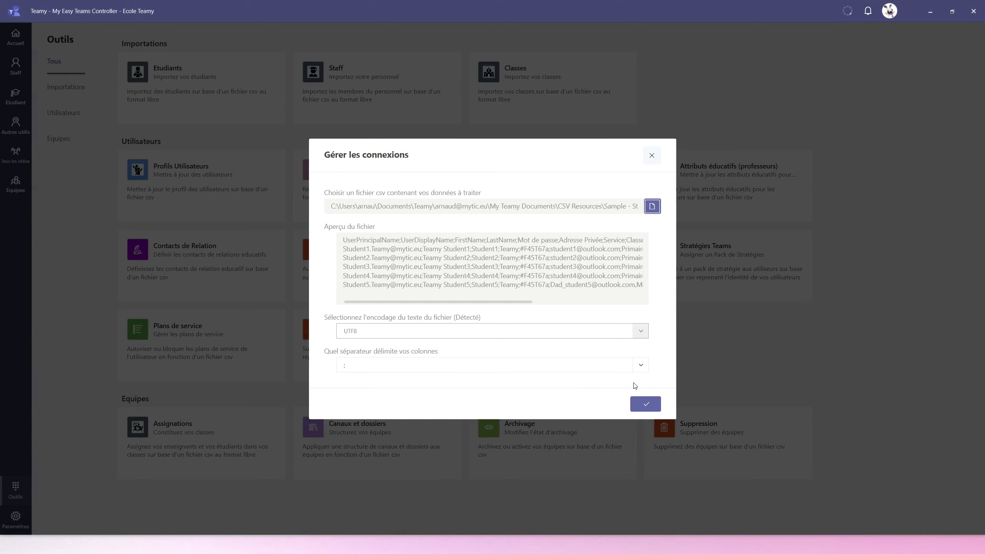
{"action": "left_click", "coordinate": [645, 403]}
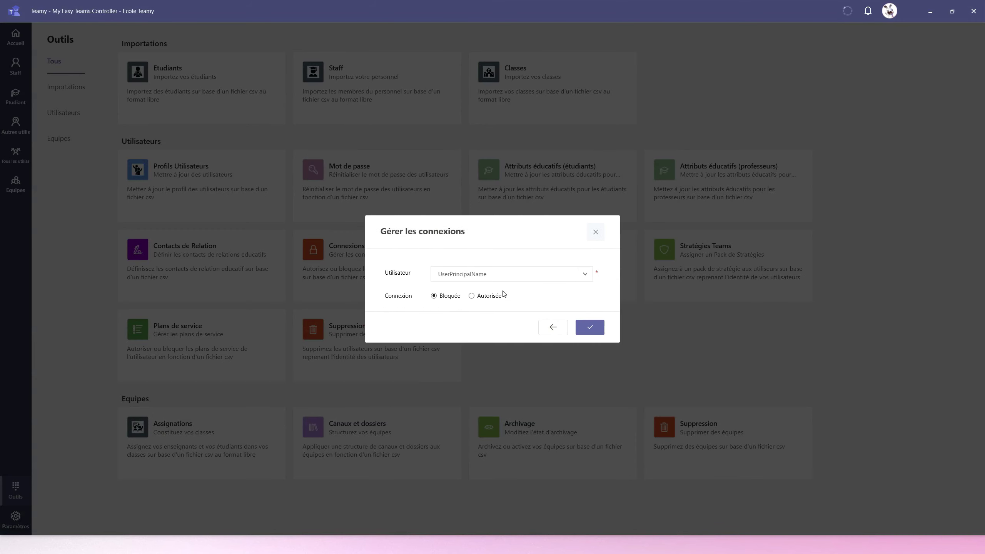
- Run the connection change with Connexion set to Autorisée for the UserPrincipalName users, and check the notifications
{"action": "left_click", "coordinate": [591, 328]}
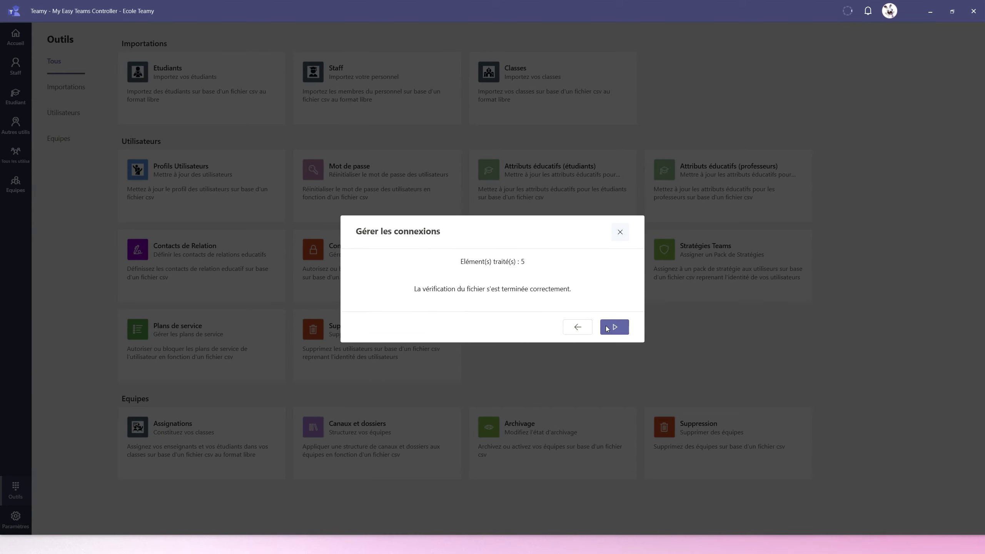
{"action": "left_click", "coordinate": [615, 329]}
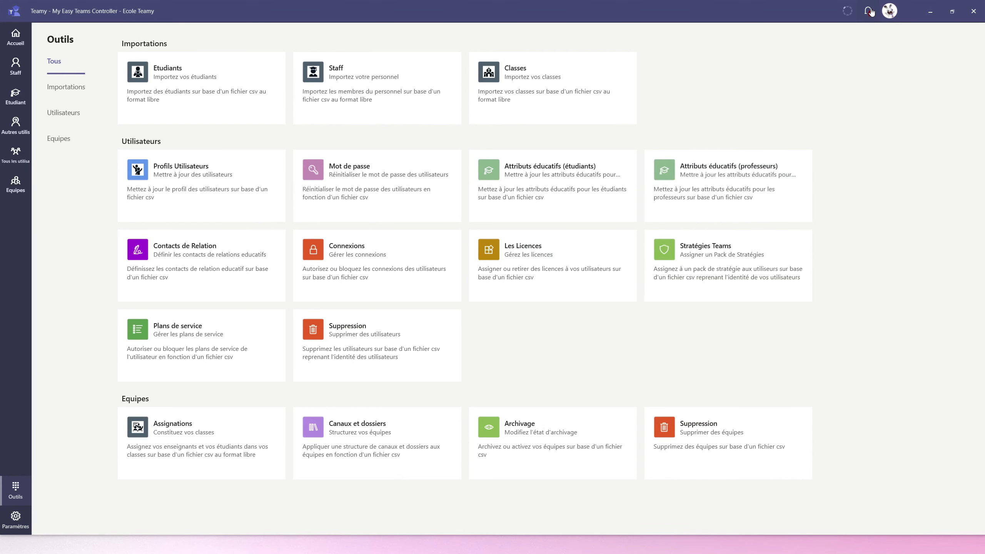
{"action": "left_click", "coordinate": [868, 11]}
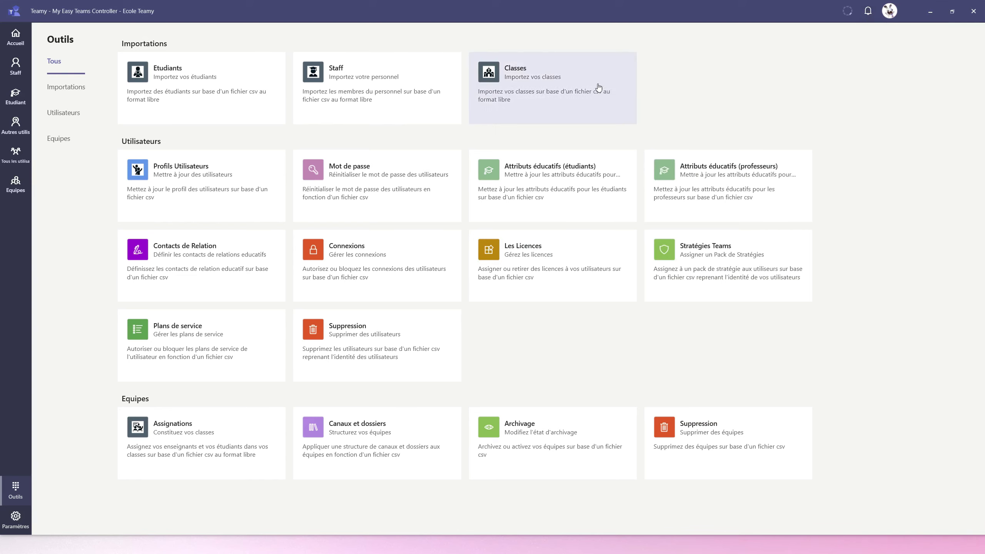
- Reload the Etudiant list and filter it by "teamy" to check the students' connection status
{"action": "left_click", "coordinate": [137, 72]}
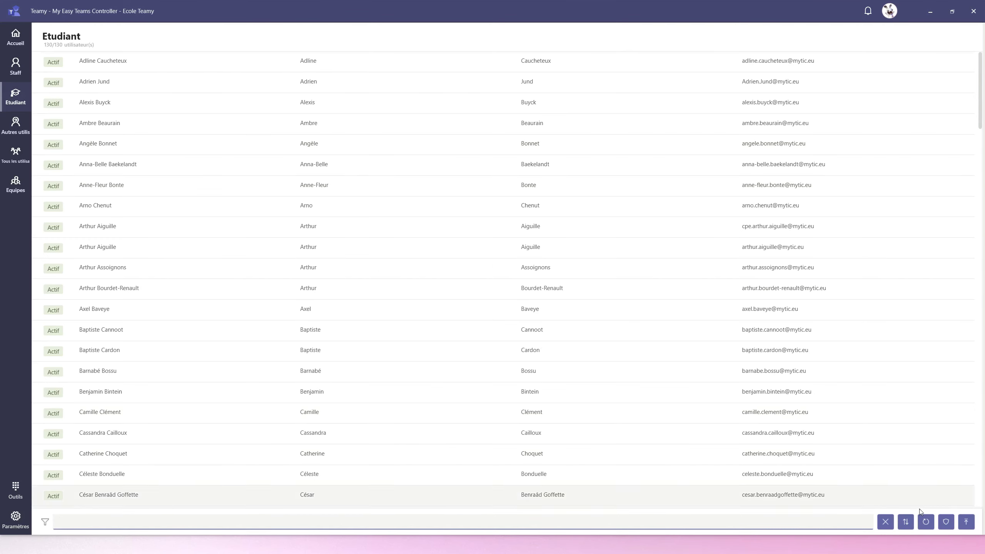
{"action": "left_click", "coordinate": [926, 522]}
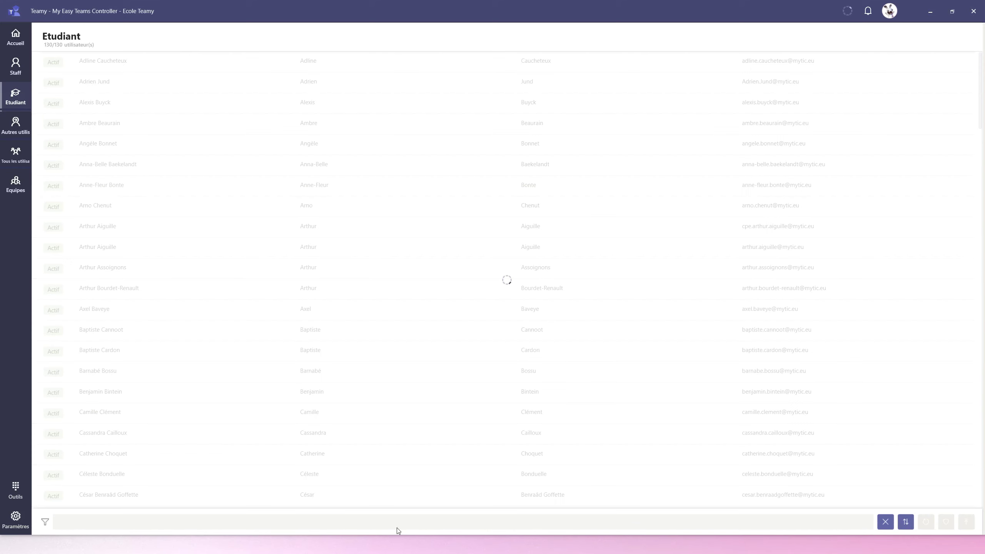
{"action": "left_click", "coordinate": [80, 525]}
{"action": "type", "text": "teamy"}
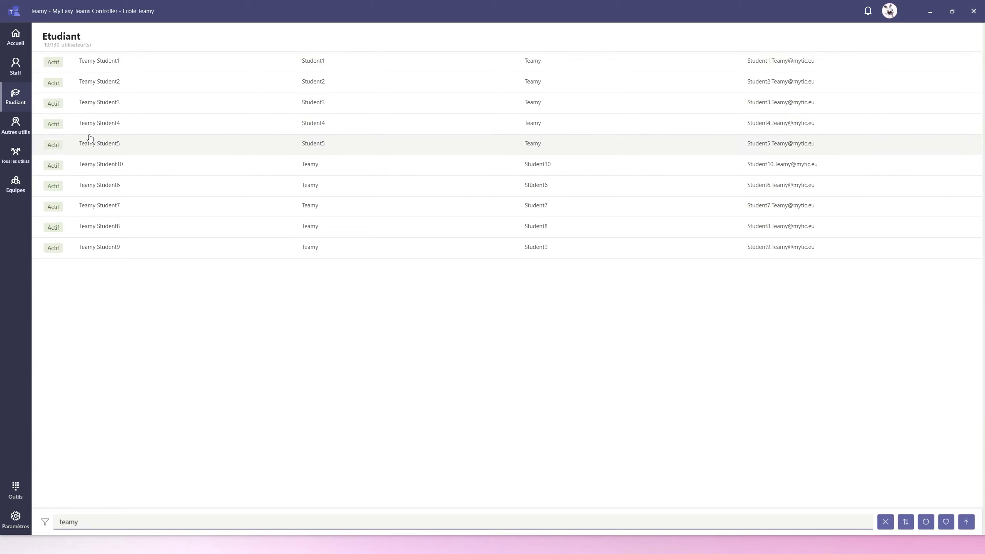
- View the Staff list and return to the Accueil home page
{"action": "left_click", "coordinate": [15, 66]}
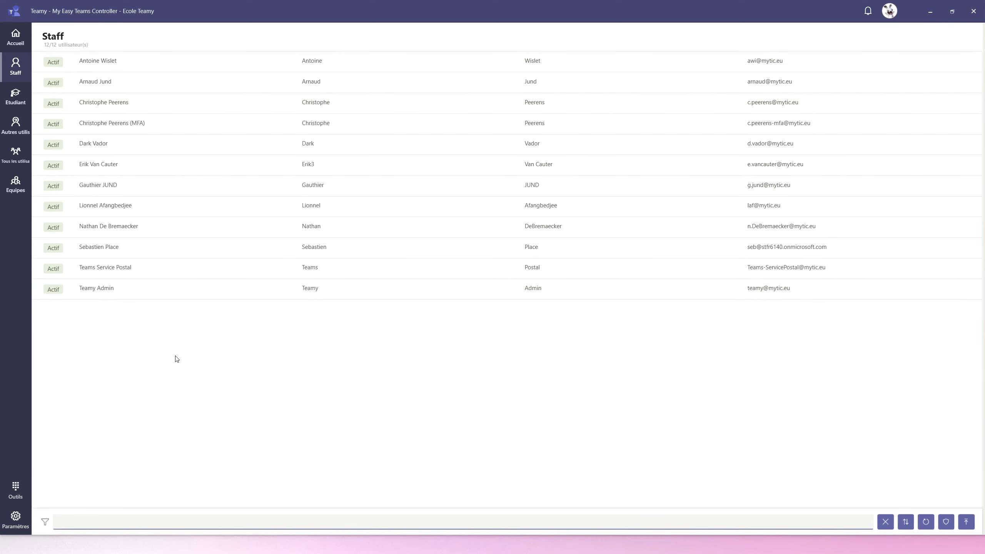
{"action": "left_click", "coordinate": [8, 42]}
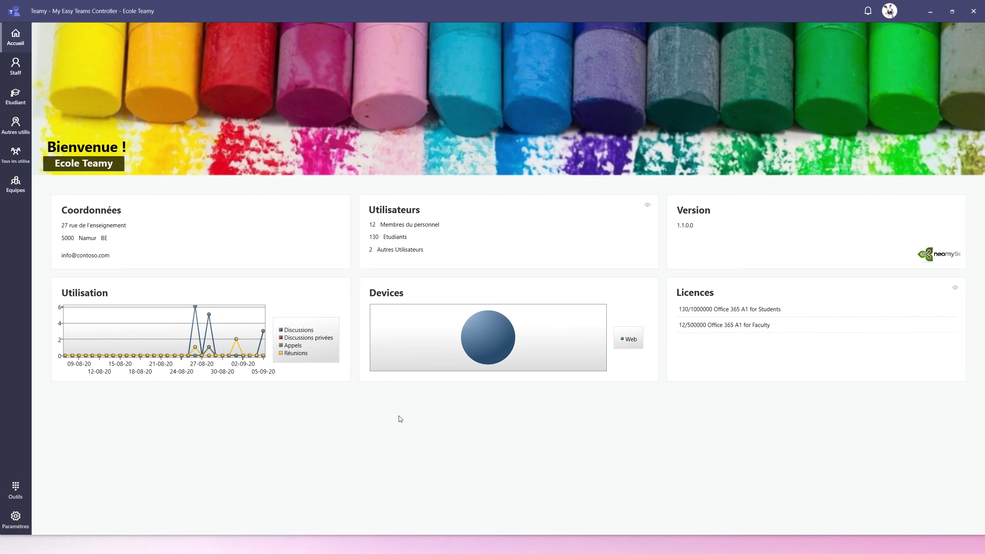